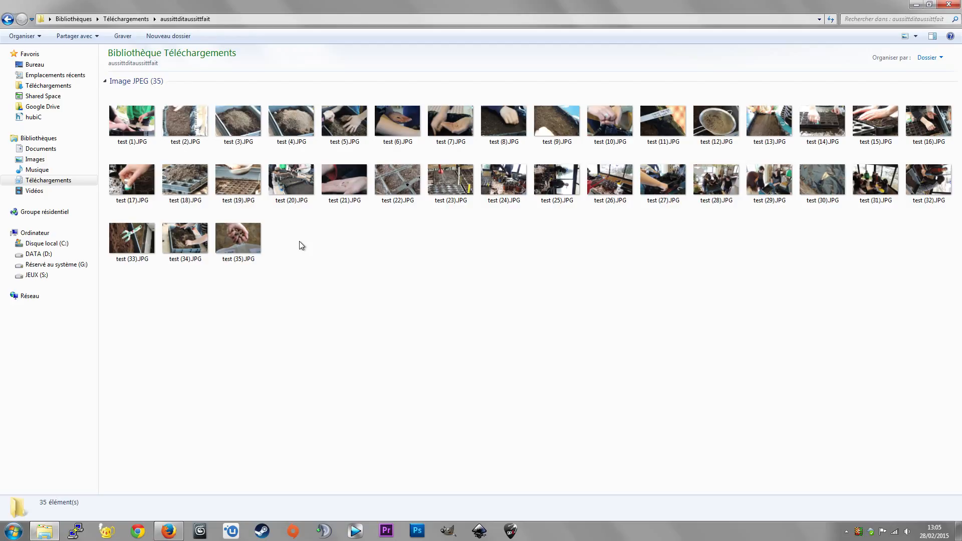
- Switch to Photoshop and show the list of recorded scripts
left_click(418, 530)
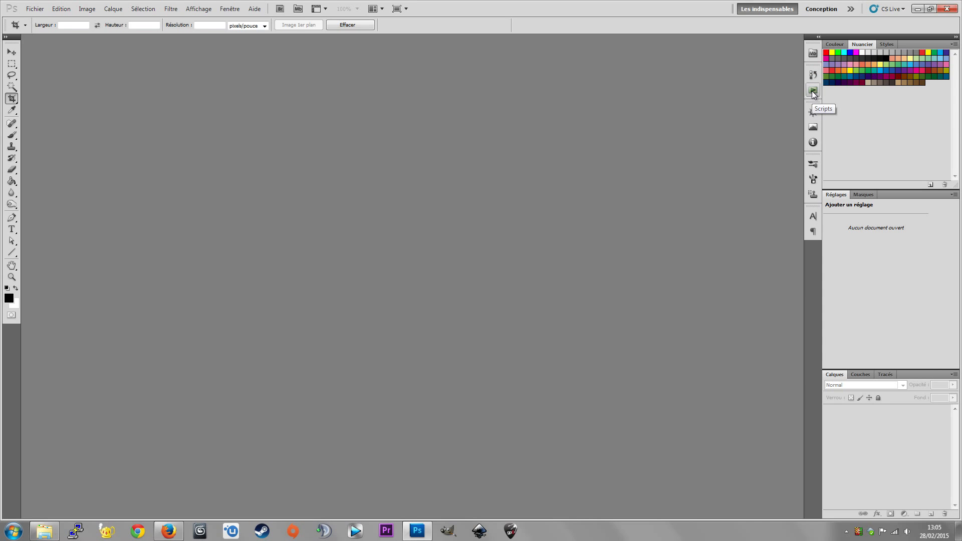
left_click(813, 91)
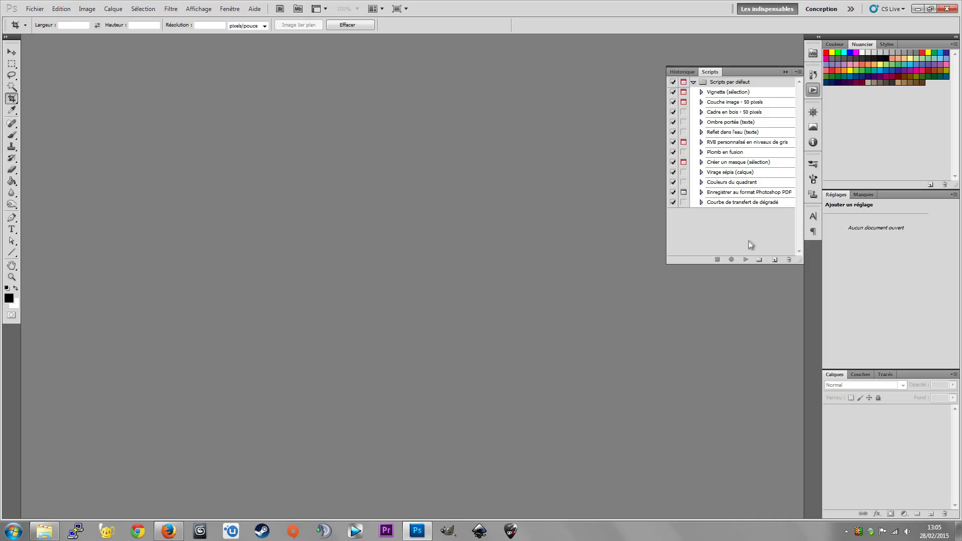
- Switch to the aussittditaussittfait folder in Explorer, duplicate test (35).JPG and open the copy in Photoshop
left_click(45, 531)
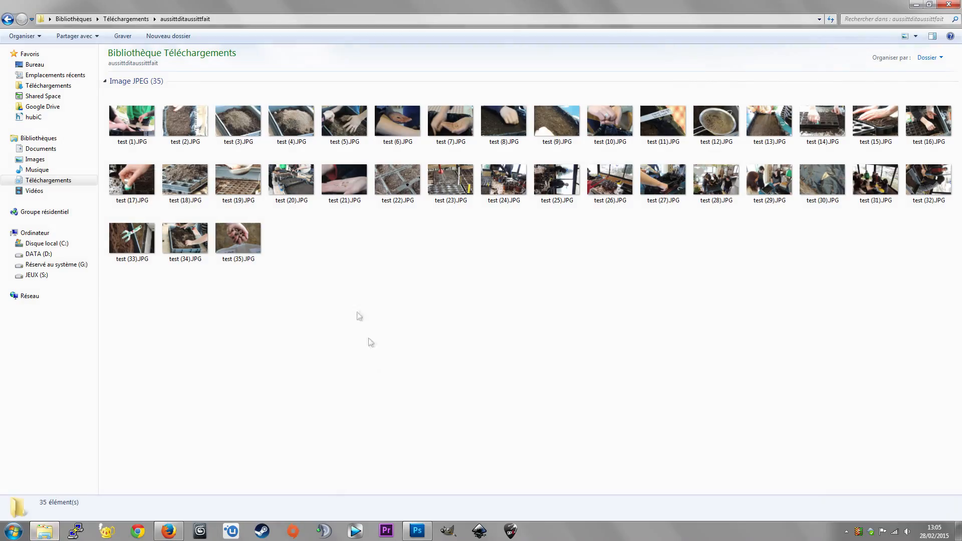
right_click(238, 238)
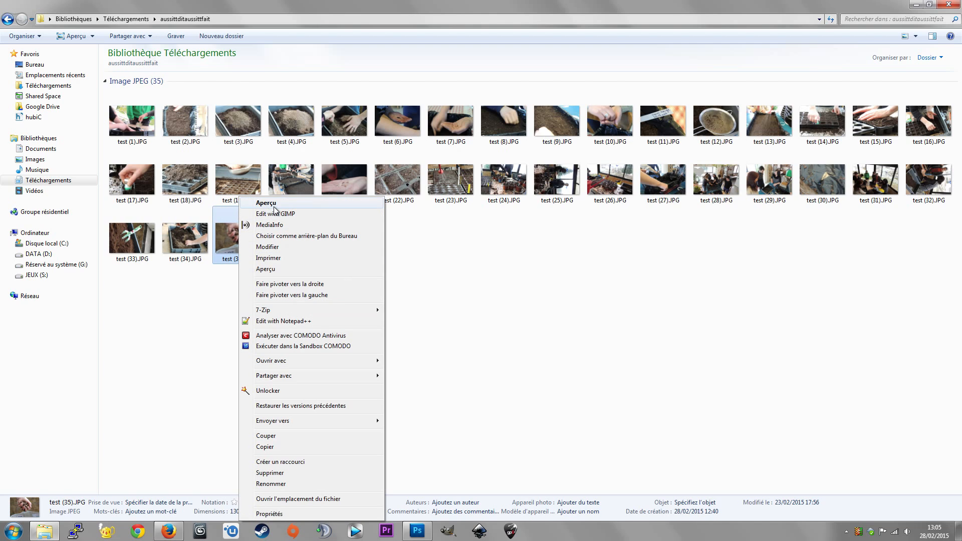
left_click(269, 225)
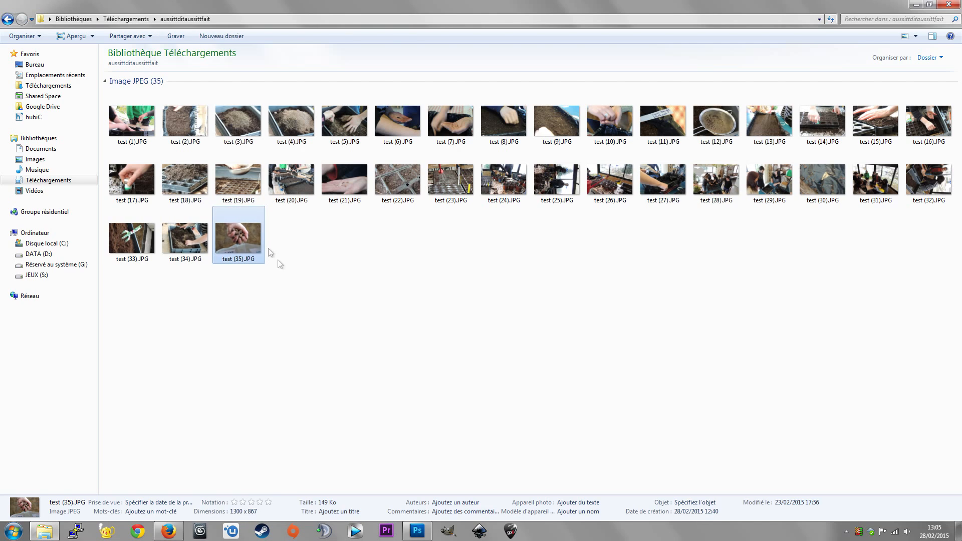
key("ctrl+c")
key("ctrl+v")
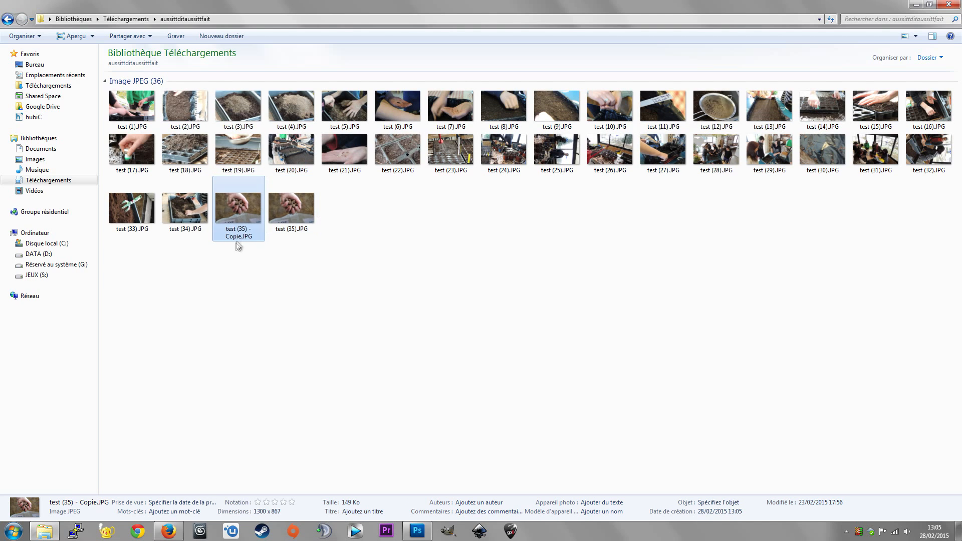
left_click_drag(231, 214, 378, 290)
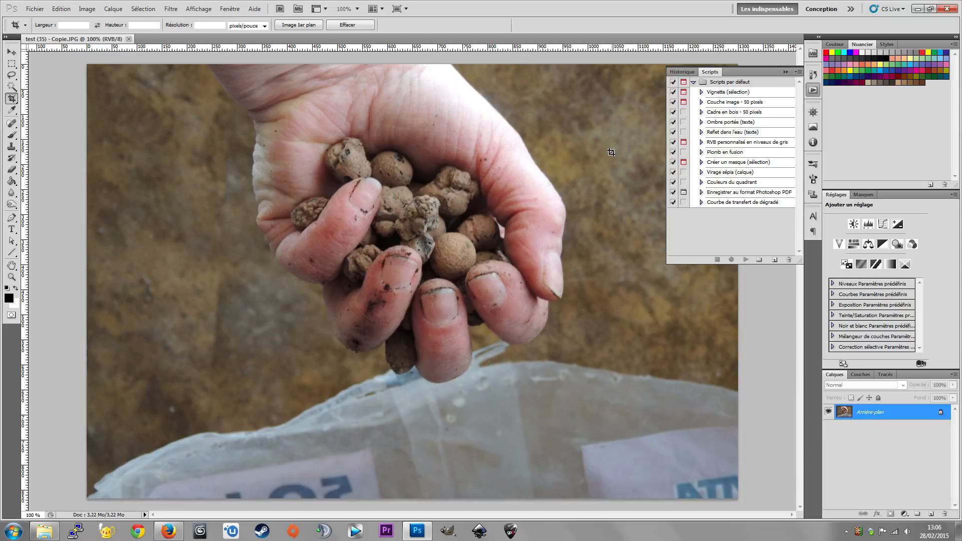
- Create a new script named redim-640 in the Scripts par défaut set and start recording it
left_click(775, 260)
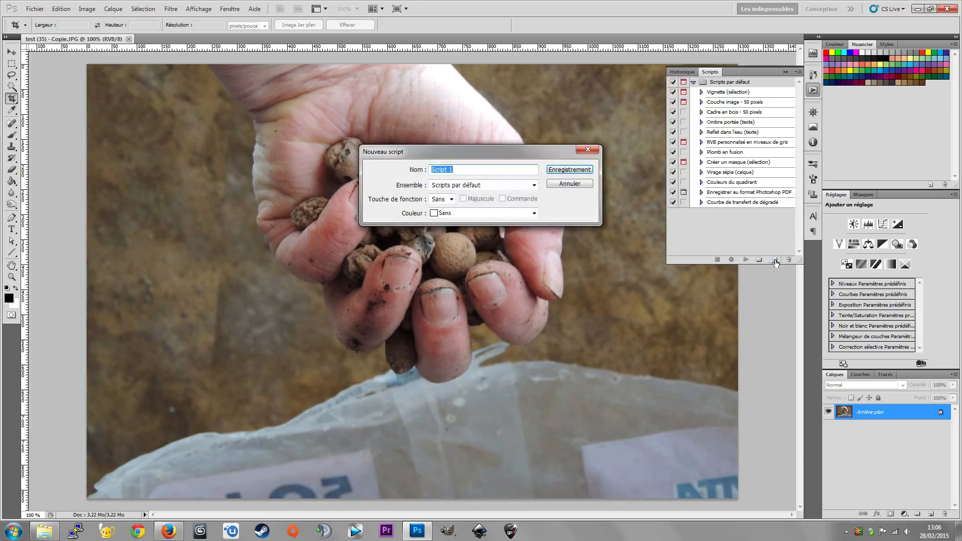
type("redim-640")
left_click(534, 187)
left_click(531, 193)
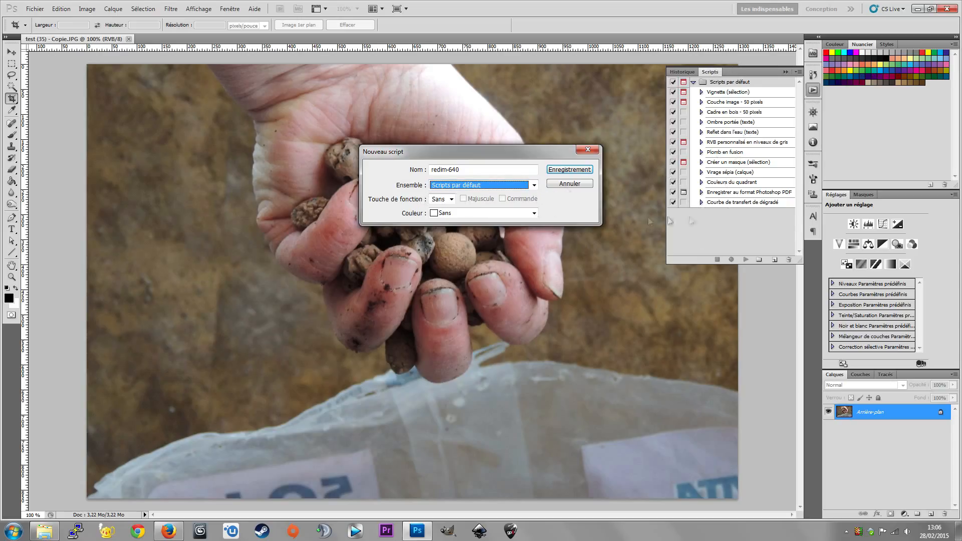
left_click(579, 172)
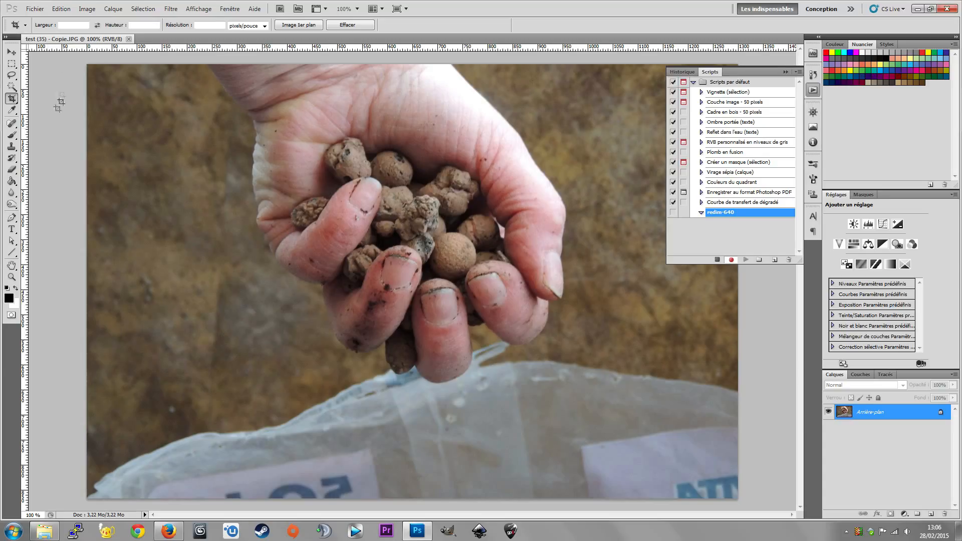
- Resize the image to a width of 640 pixels, keeping its proportions
left_click(88, 9)
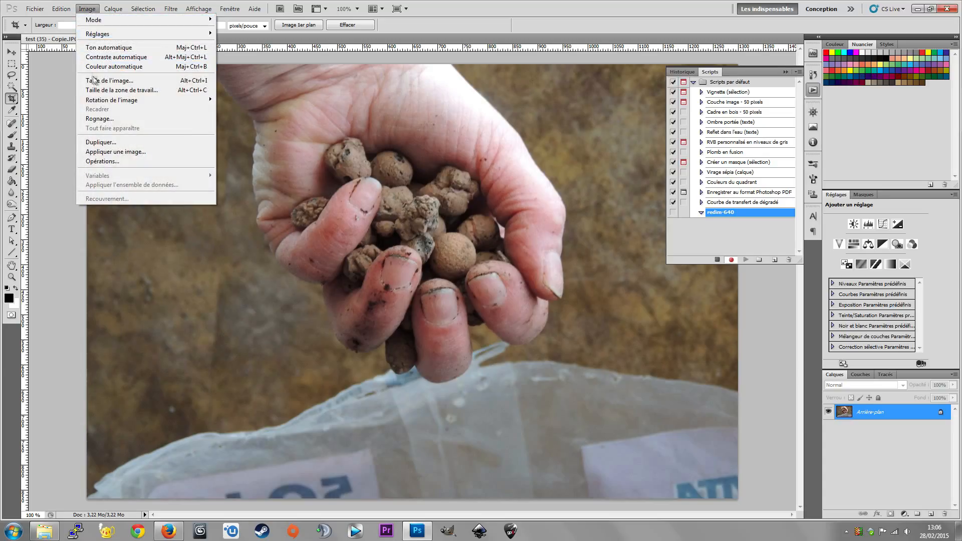
left_click(134, 84)
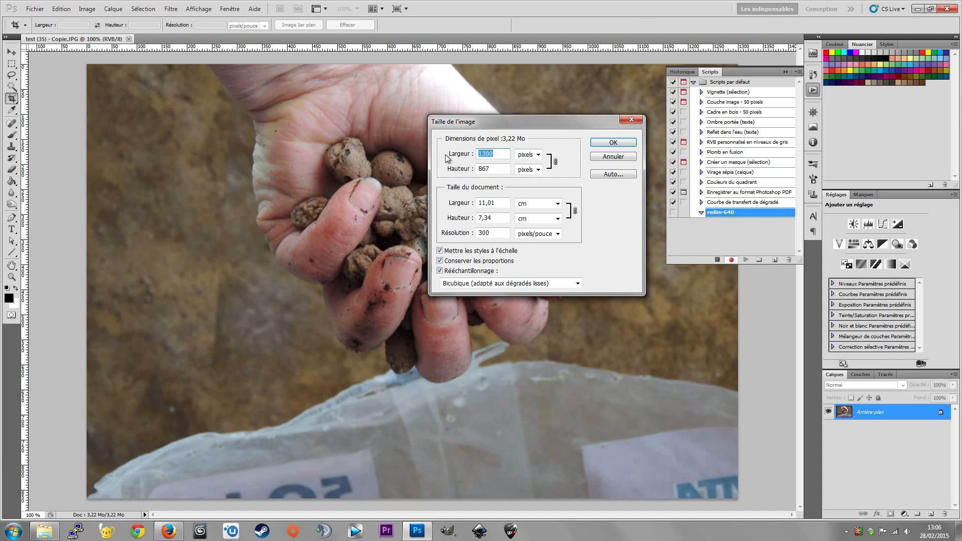
type("640")
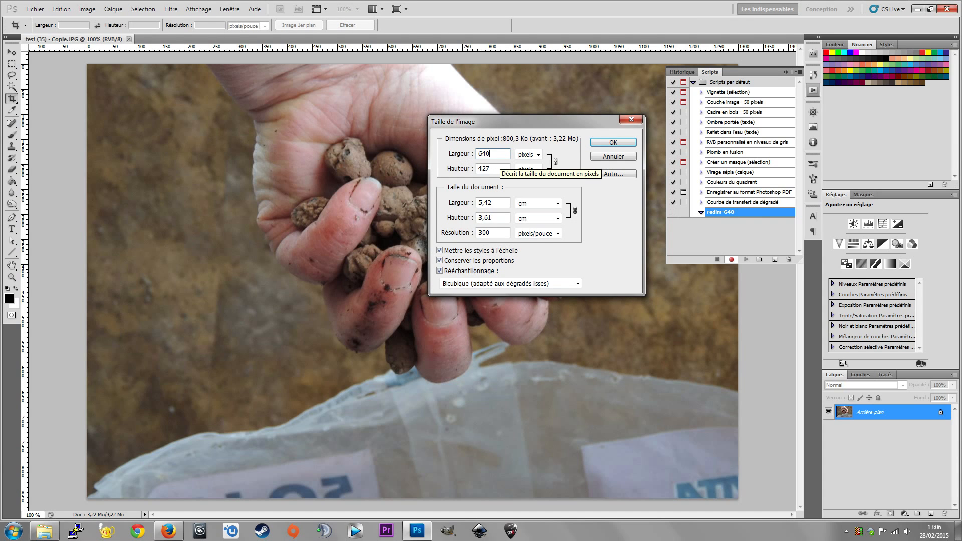
left_click(612, 142)
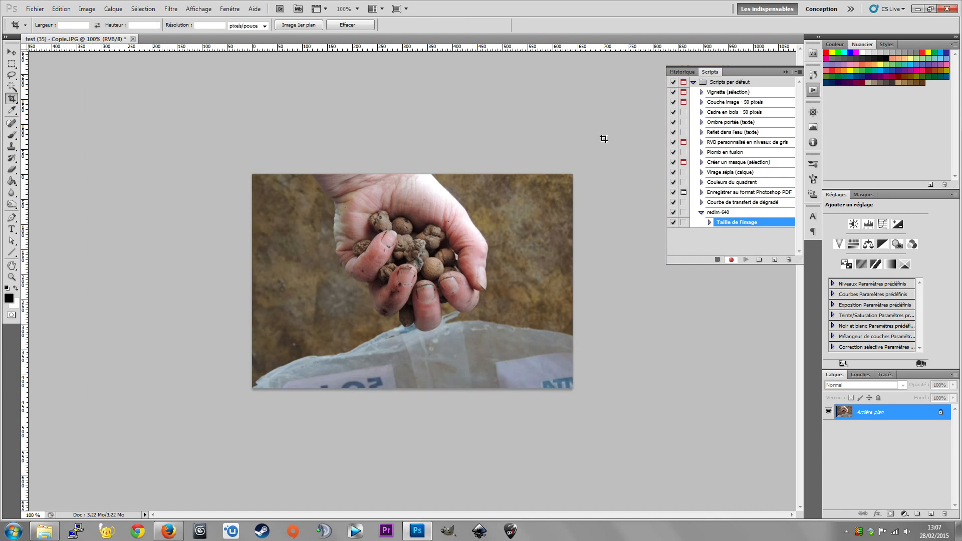
- Save the resized copy as a standard JPEG at quality 5, stop recording the script and hide the script list
left_click(34, 9)
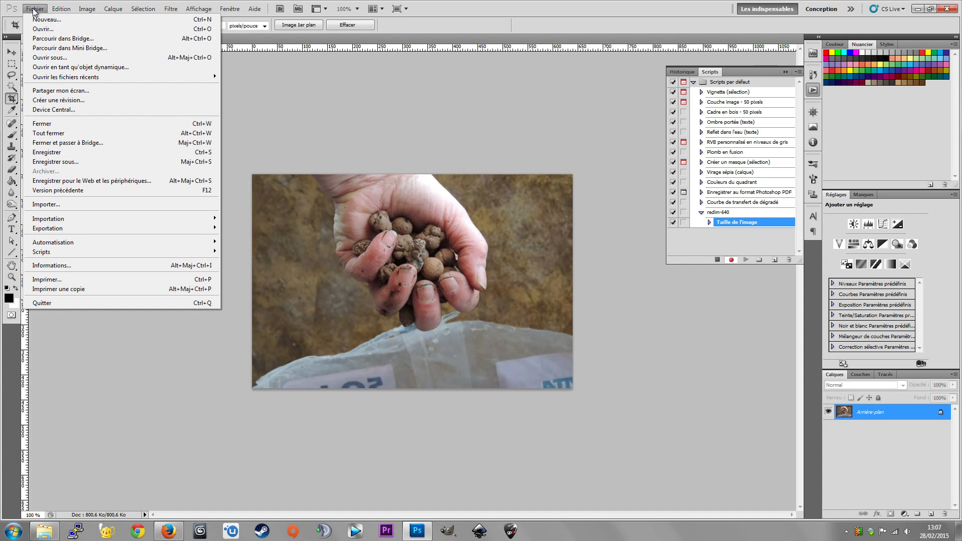
left_click(78, 151)
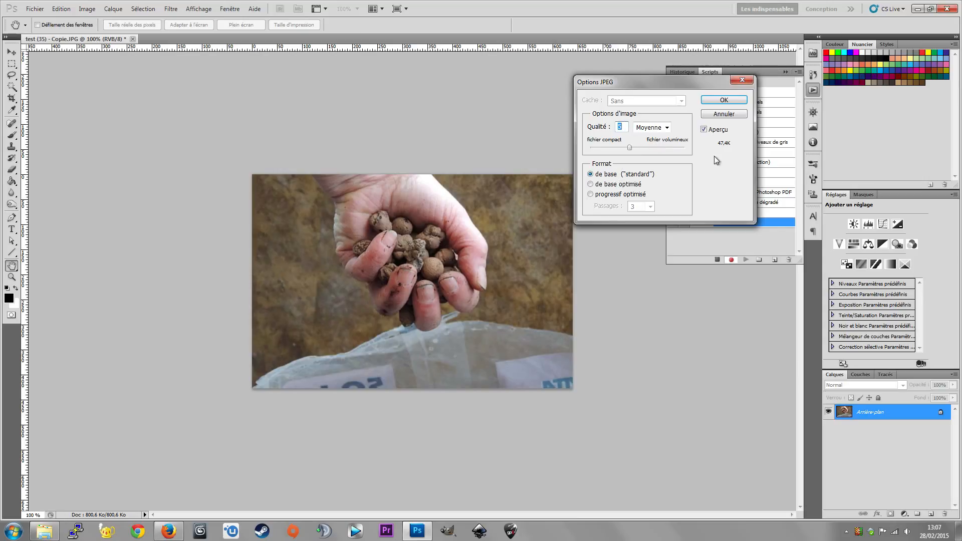
left_click(715, 102)
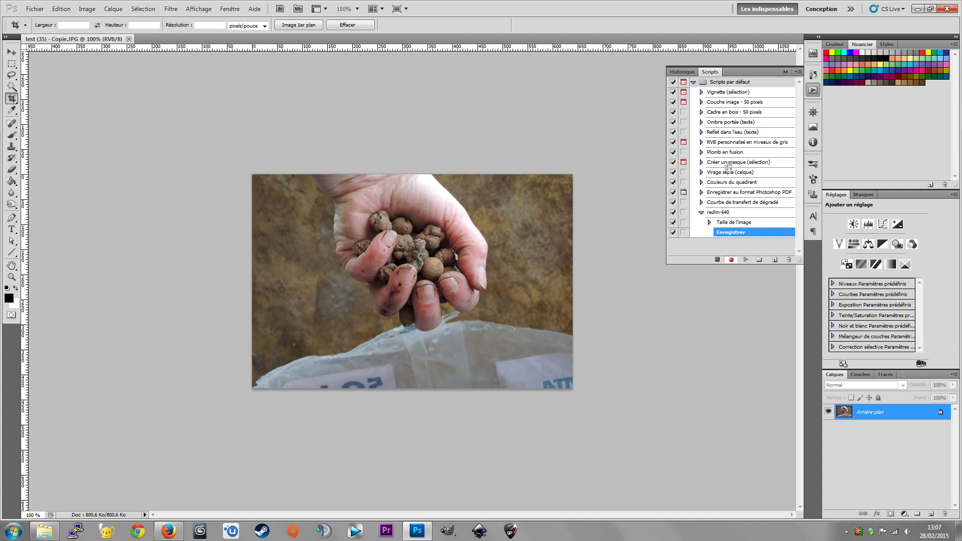
left_click(716, 261)
left_click(812, 90)
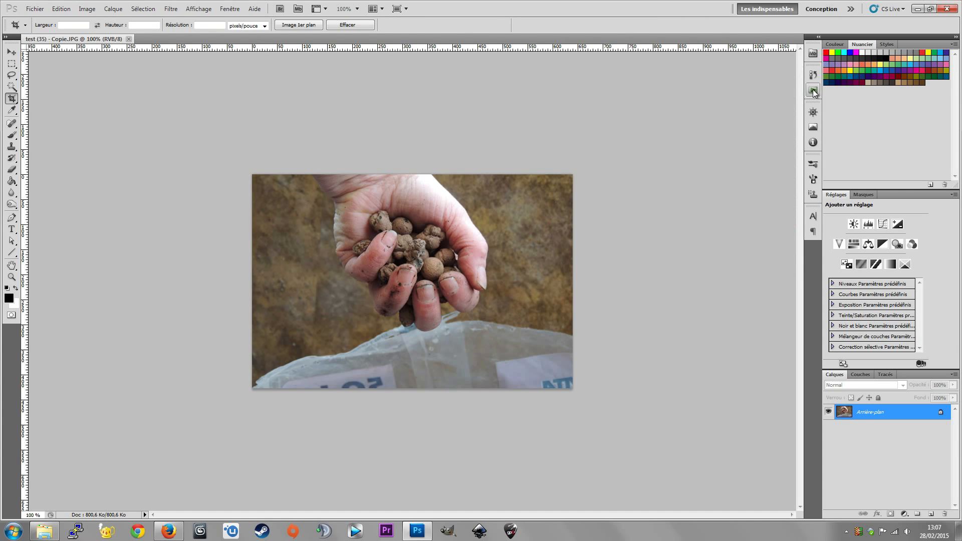
- Close the image and delete the file test (35) - Copie.JPG from the photo folder in Explorer
left_click(129, 38)
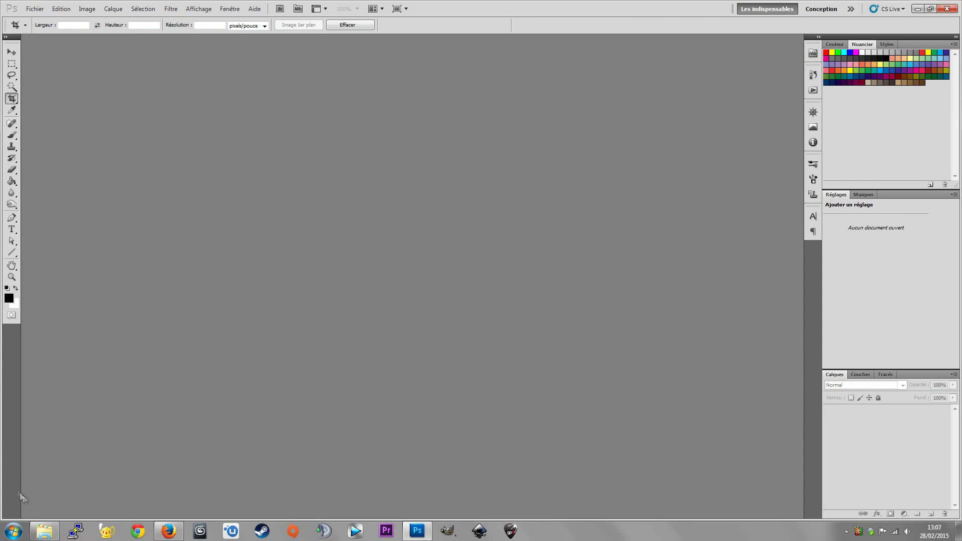
left_click(44, 530)
left_click(249, 224)
key("Delete")
key("Return")
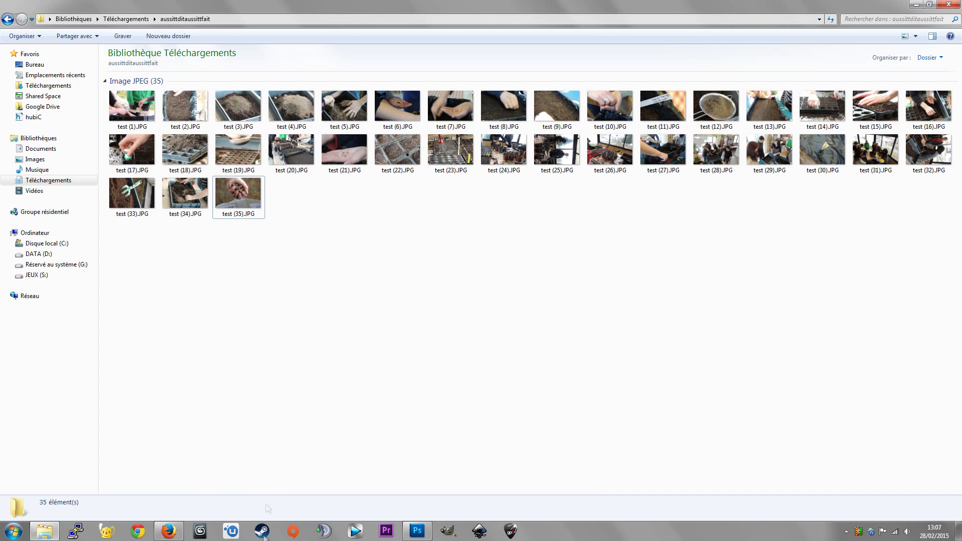
- Switch back to Photoshop and set up batch processing with the redim-640 script from Scripts par défaut
left_click(417, 531)
left_click(35, 9)
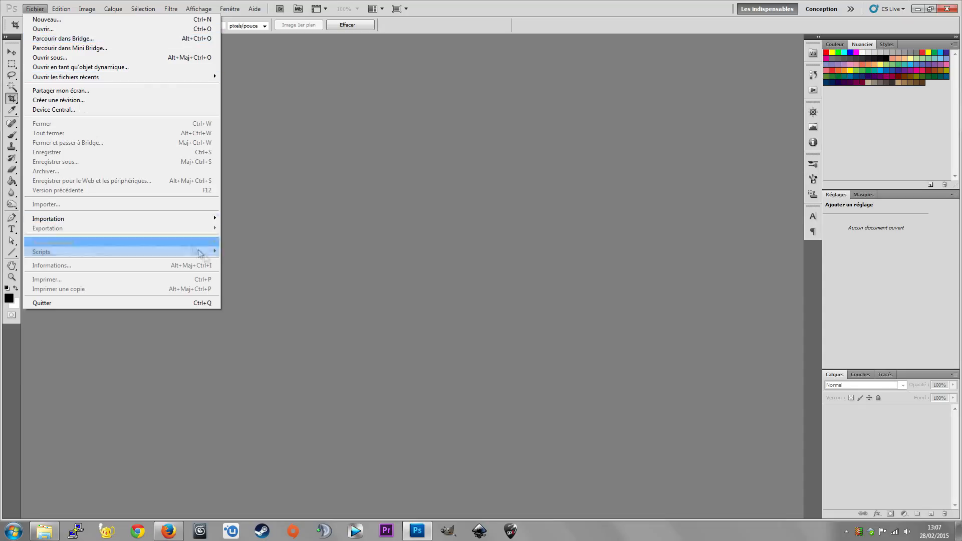
mouse_move(194, 245)
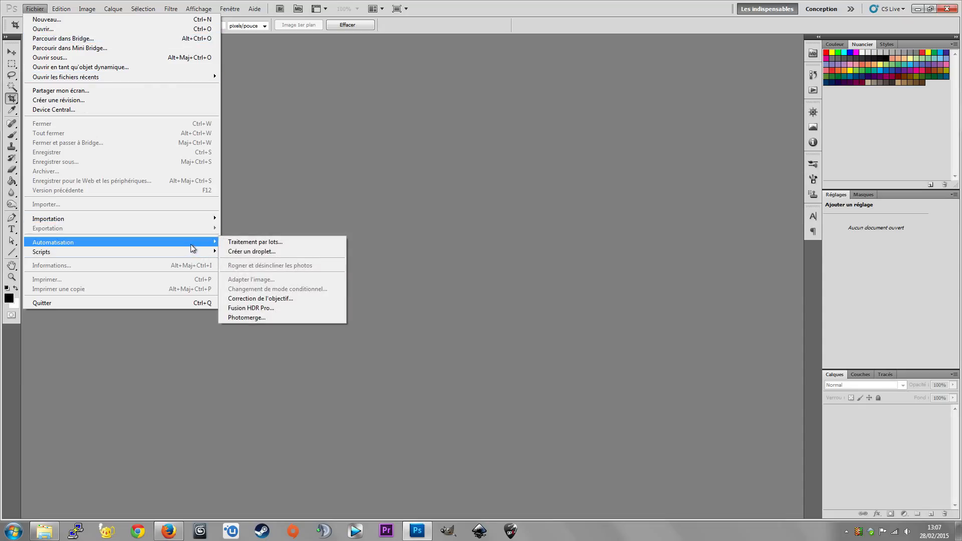
left_click(287, 242)
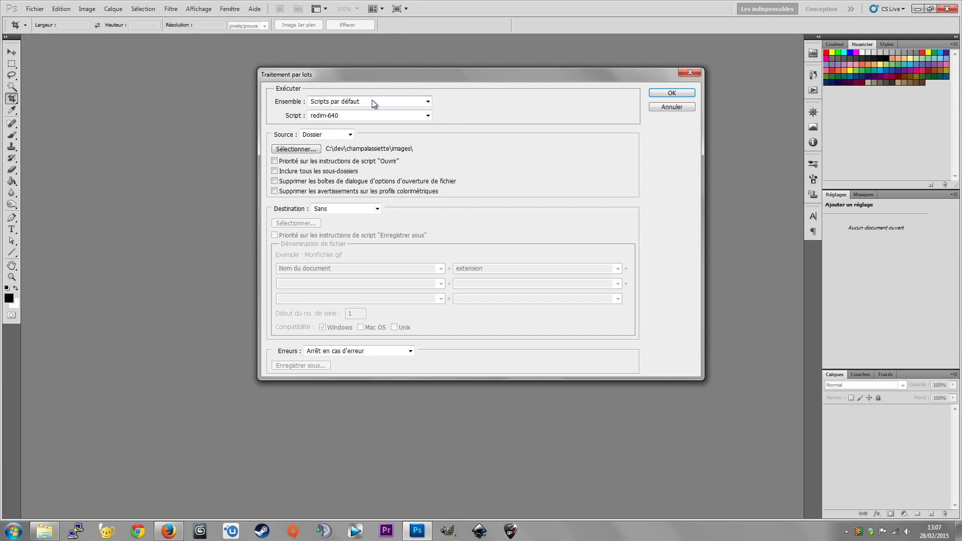
left_click(427, 115)
left_click(427, 115)
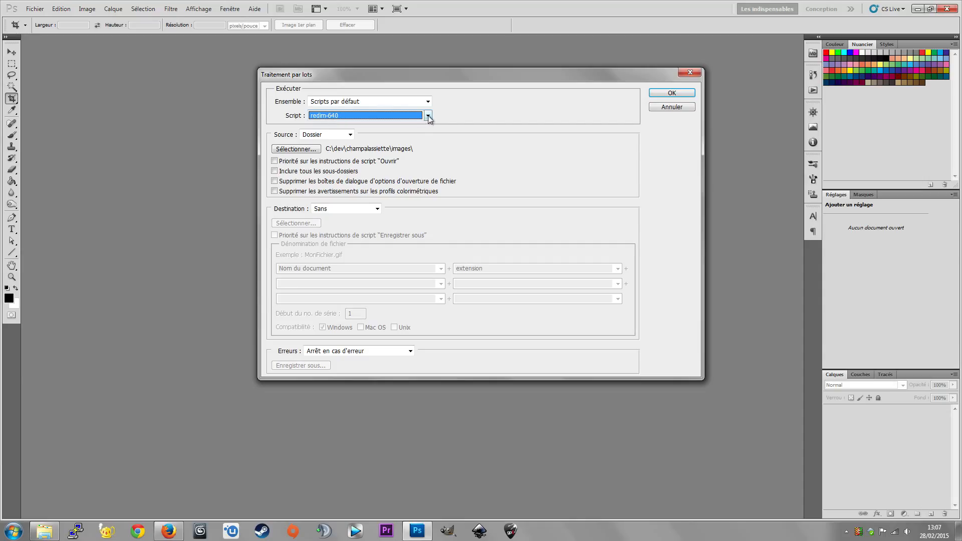
- Set the batch source to the aussittditaussittfait folder under Téléchargements and run the batch
left_click(306, 150)
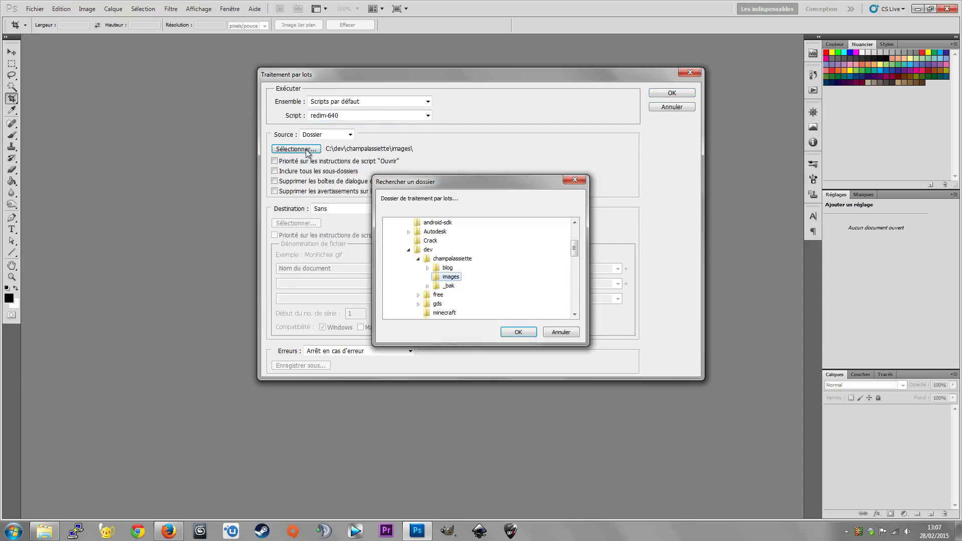
left_click(408, 249)
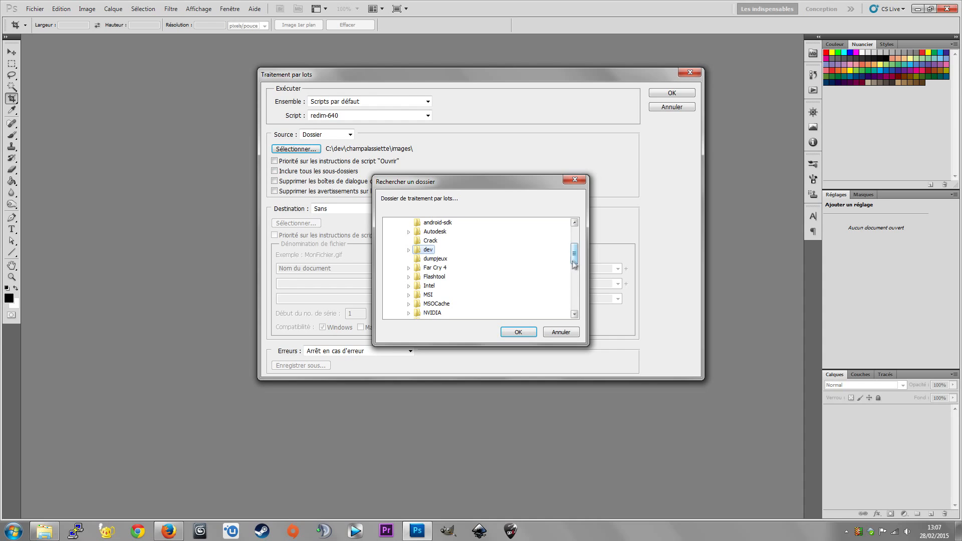
left_click_drag(574, 264, 574, 236)
left_click(389, 268)
left_click(390, 247)
left_click(391, 223)
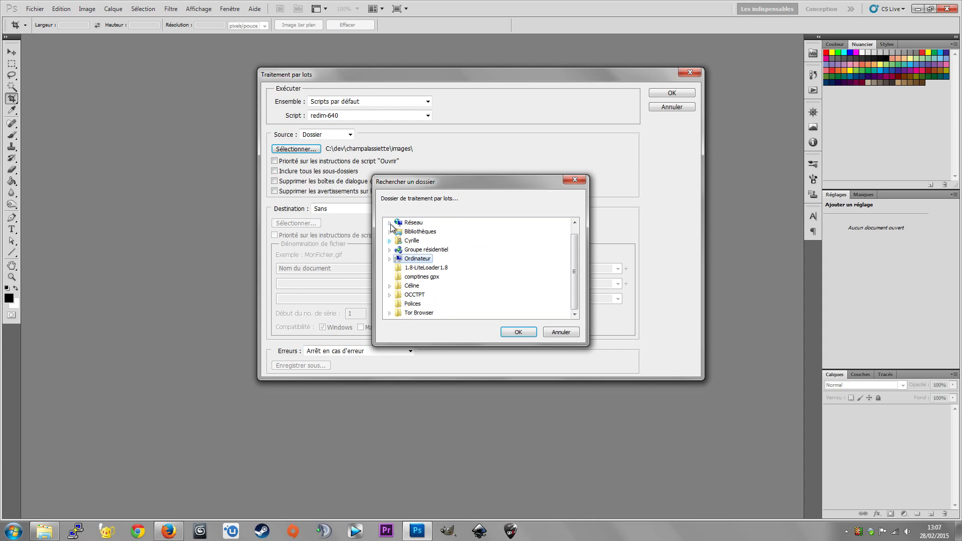
left_click(389, 232)
left_click(400, 268)
left_click(408, 276)
left_click(455, 285)
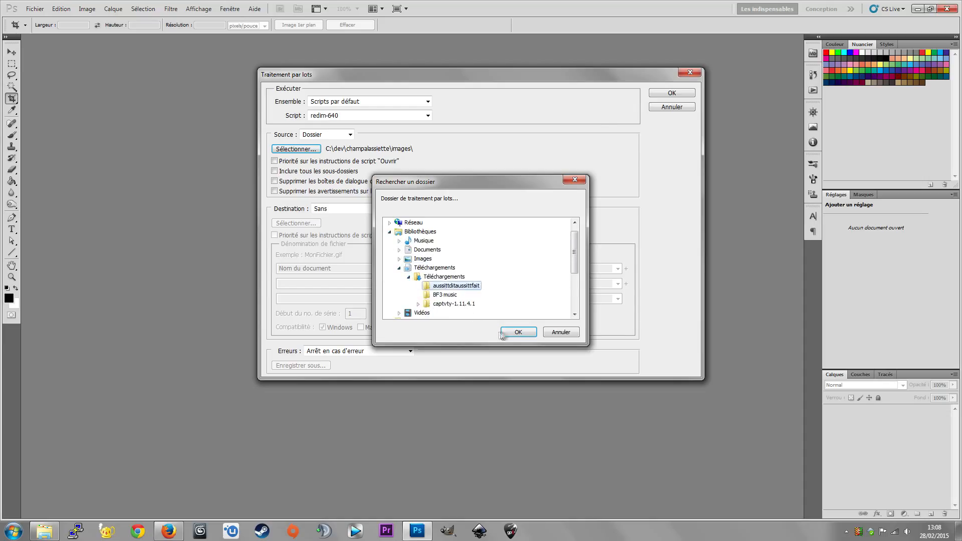
left_click(501, 332)
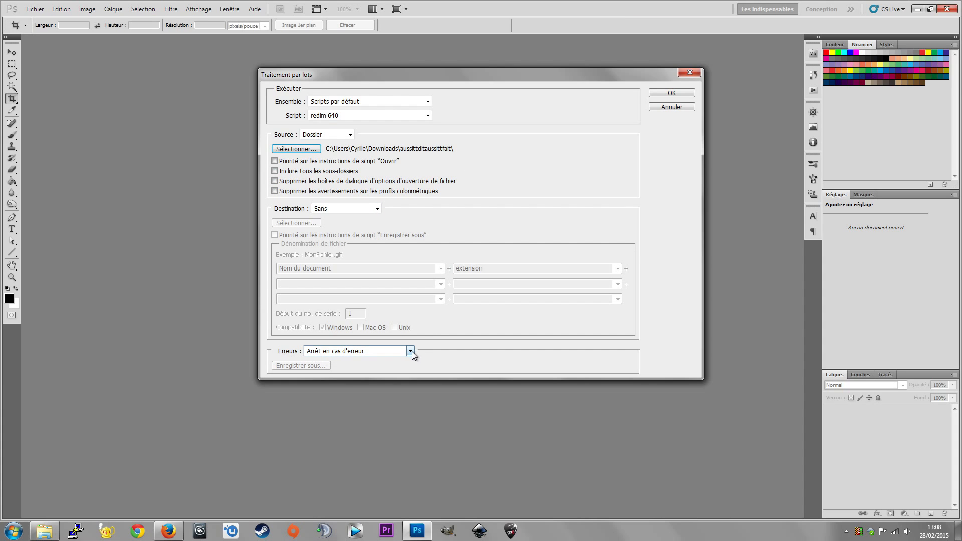
left_click(683, 93)
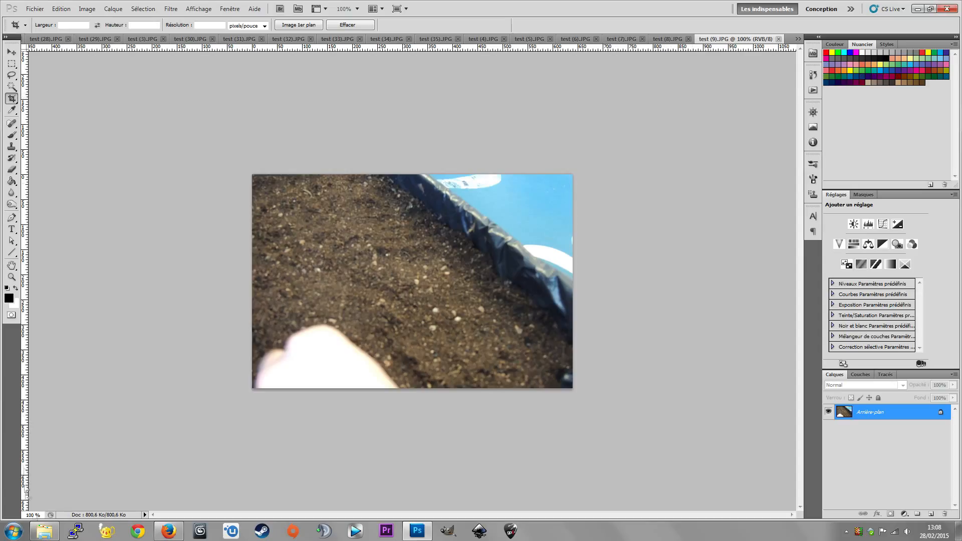
- Switch to the photo folder in Explorer, check the dimensions of test (1).JPG and preview the picture
left_click(44, 531)
left_click(139, 131)
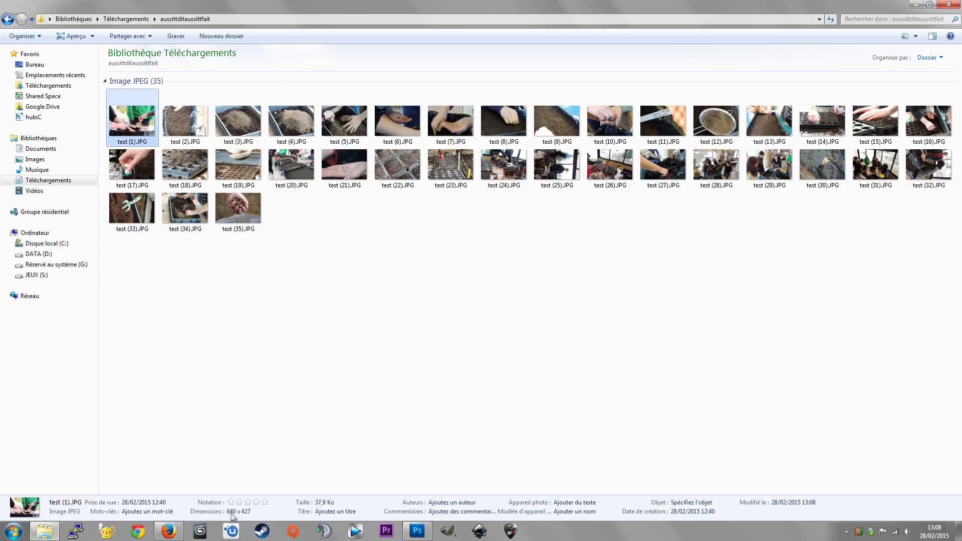
double_click(134, 132)
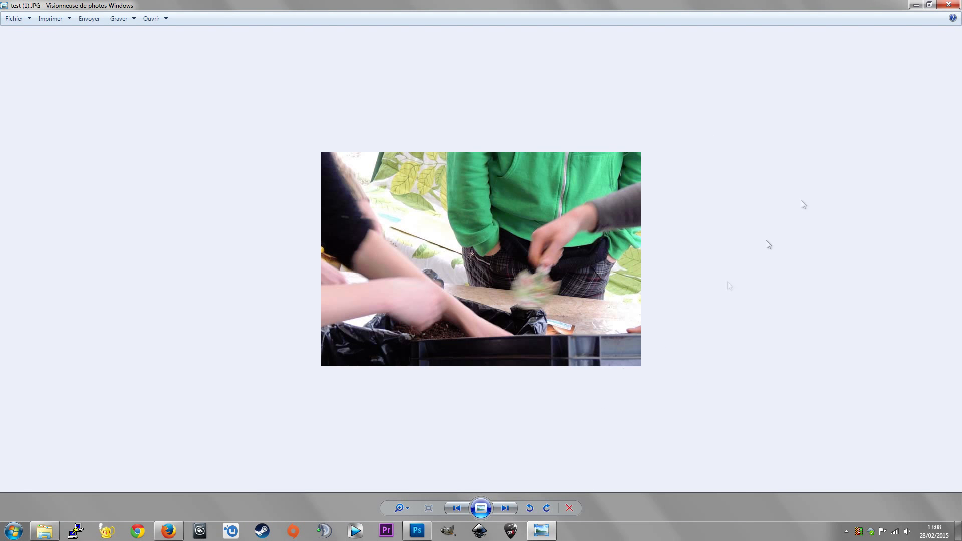
left_click(948, 5)
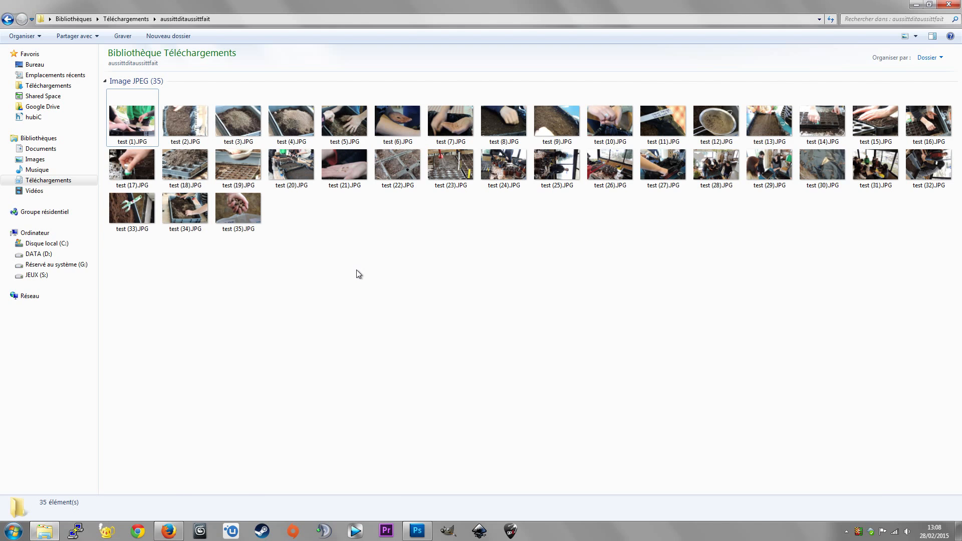
- Return to Photoshop and quit it with all the processed images
left_click(415, 529)
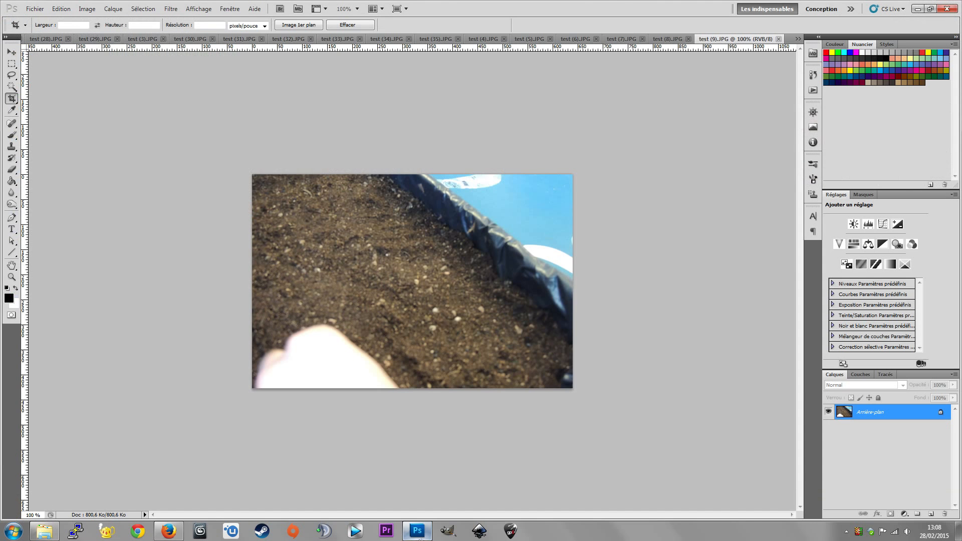
left_click(952, 12)
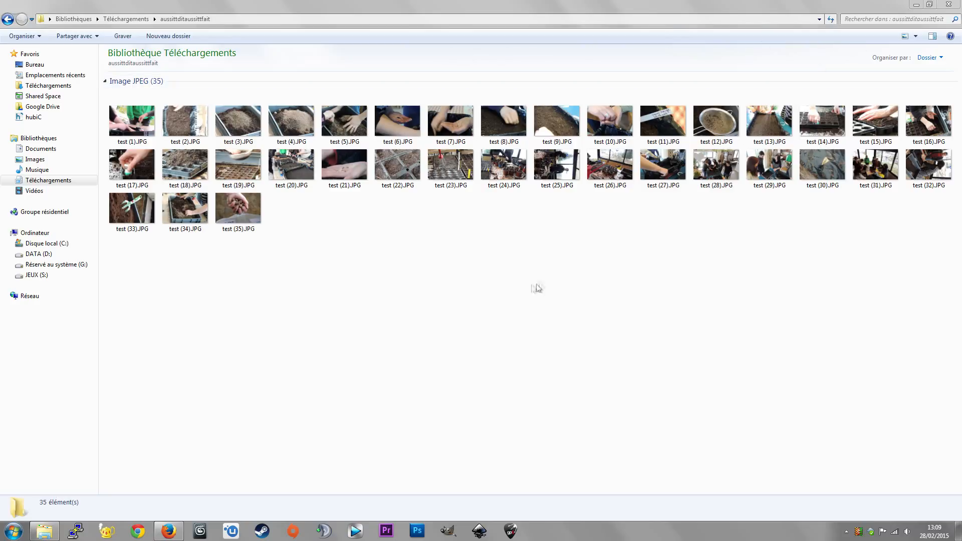